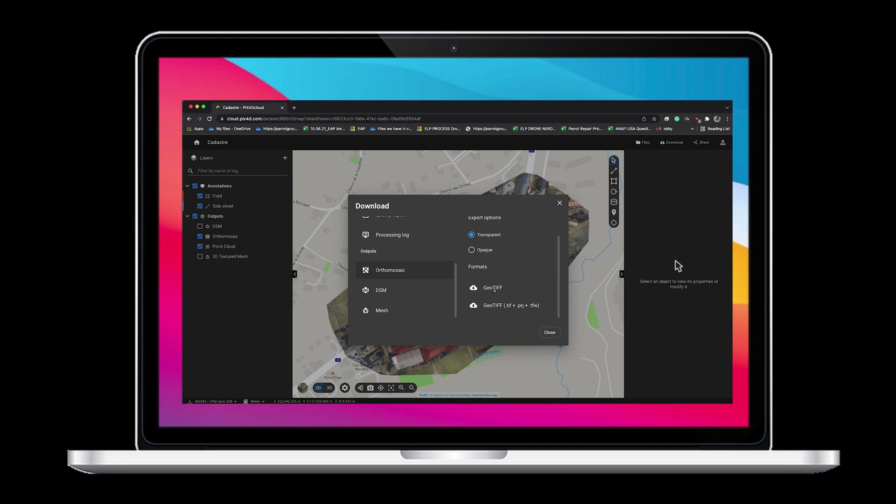
# Download the orthomosaic as a GeoTIFF and get the QGIS 3.16 macOS installer
pyautogui.click(507, 289)
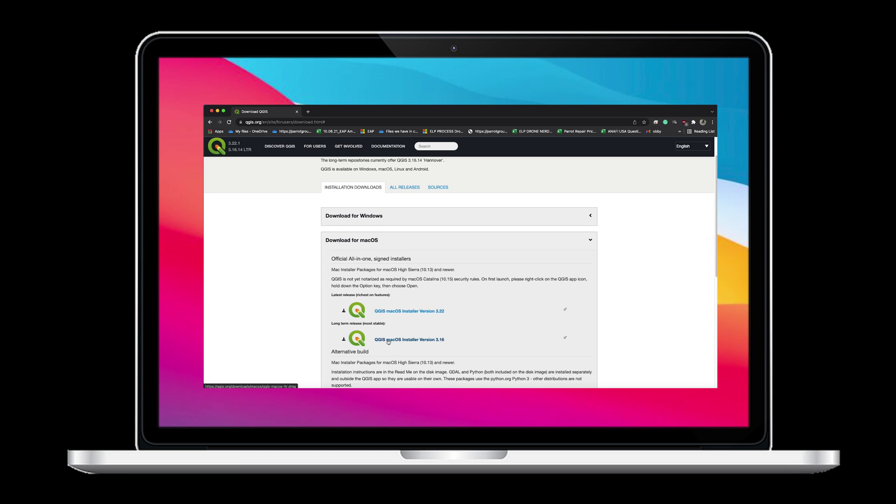
pyautogui.click(410, 342)
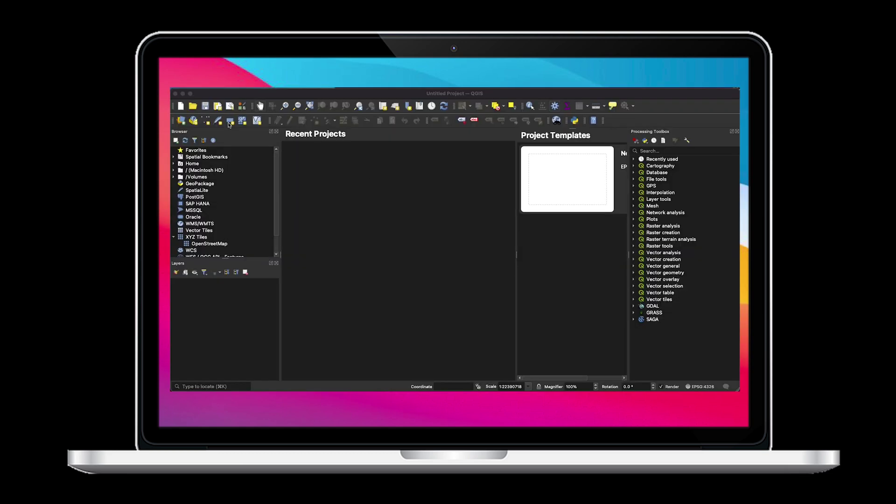
# Load the Cadastre transparent mosaic GeoTIFF from Downloads as a raster layer
pyautogui.click(181, 122)
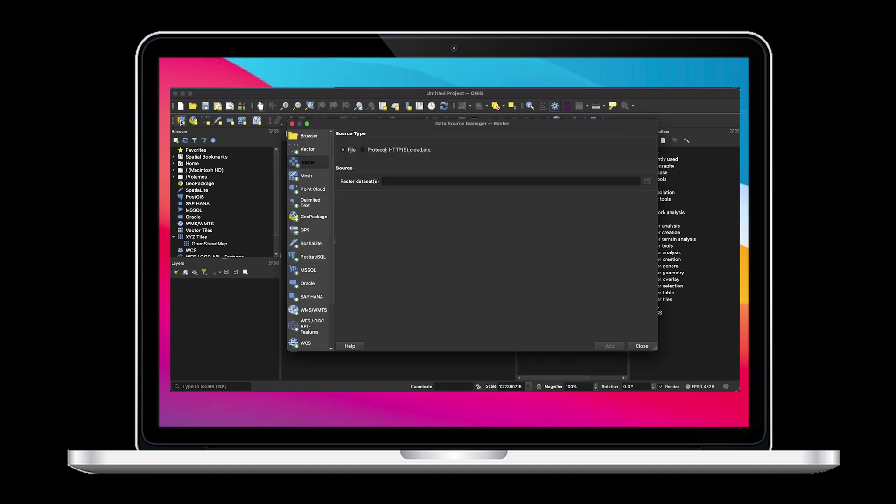
pyautogui.click(647, 183)
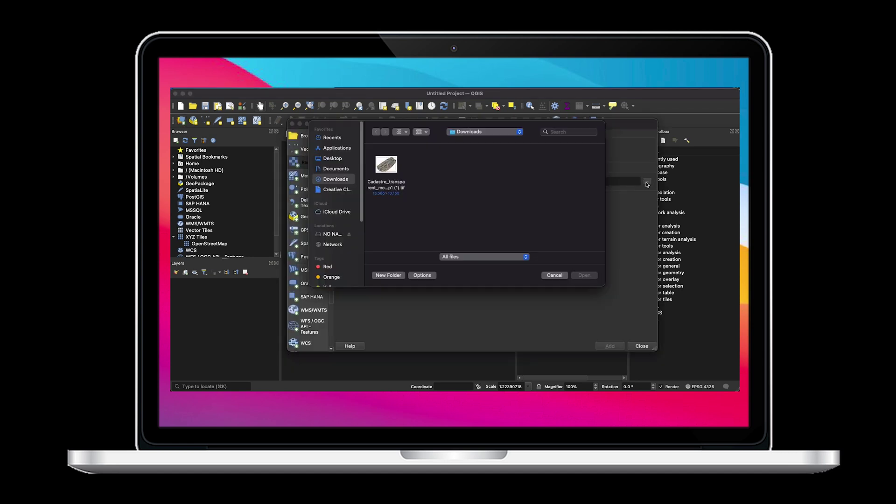
pyautogui.click(381, 164)
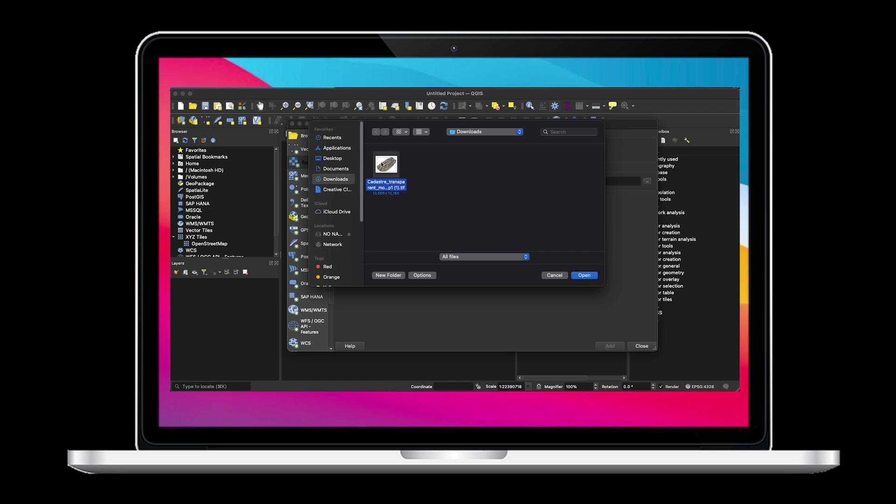
pyautogui.click(592, 276)
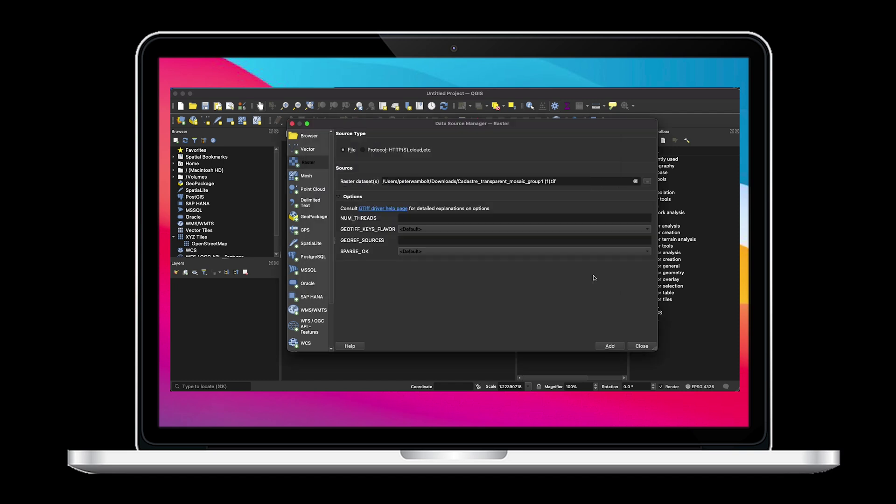
pyautogui.click(610, 346)
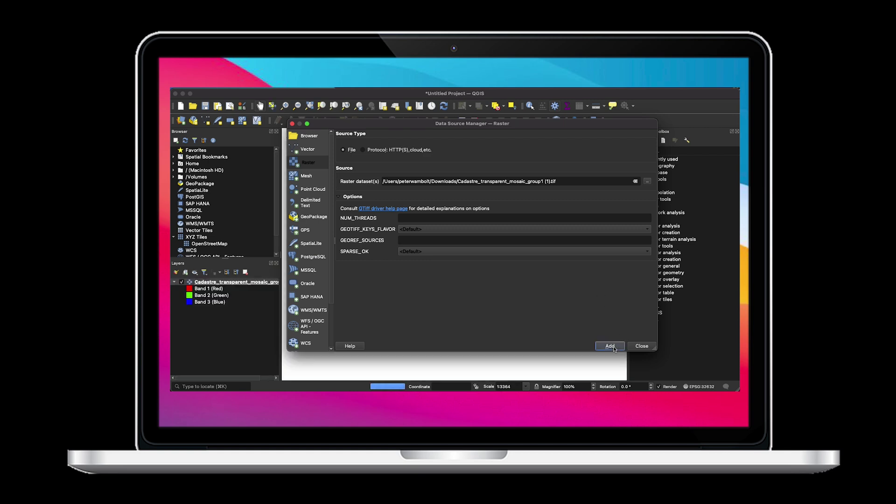
pyautogui.click(641, 346)
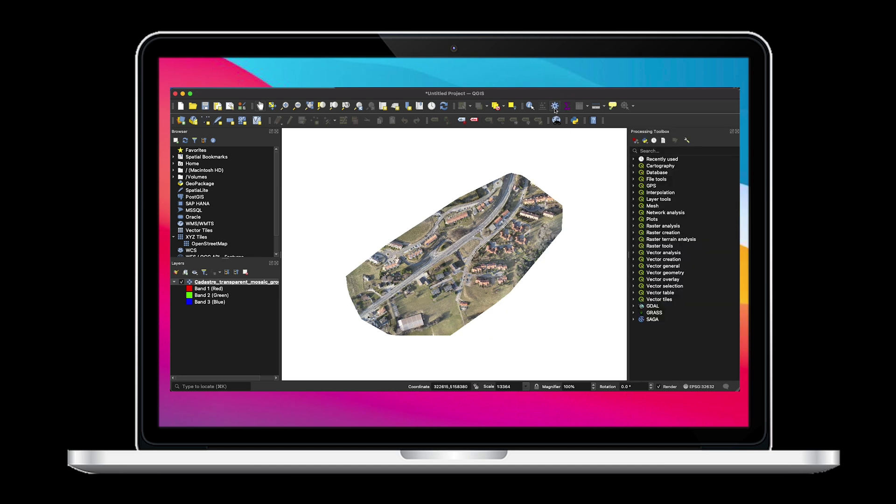
# Open gdal2tiles from GDAL > Raster miscellaneous in the Processing Toolbox
pyautogui.click(634, 307)
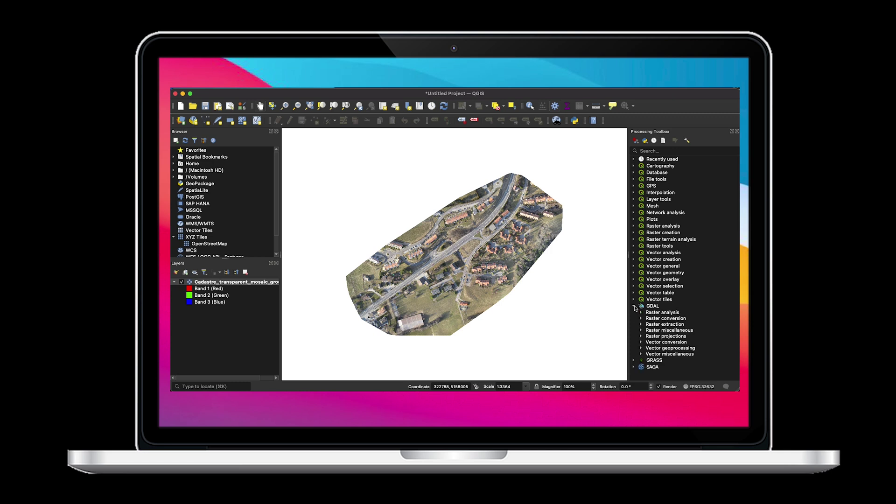
pyautogui.click(641, 331)
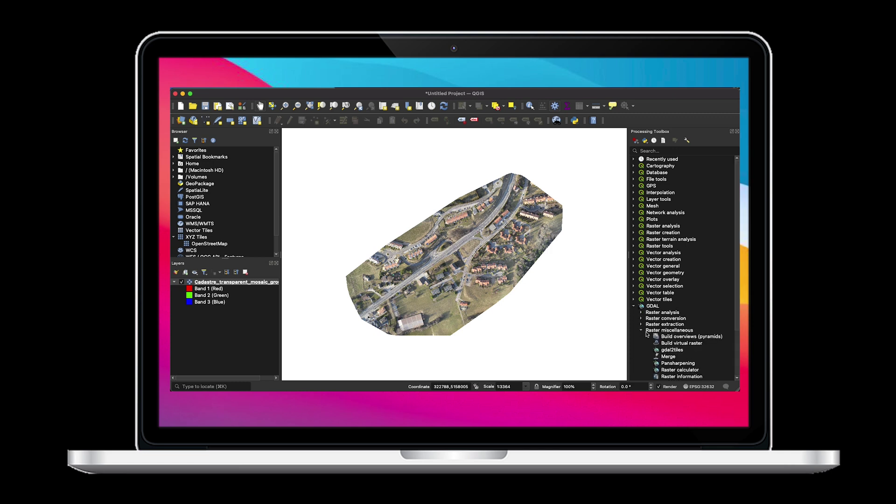
pyautogui.click(664, 351)
pyautogui.doubleClick(664, 349)
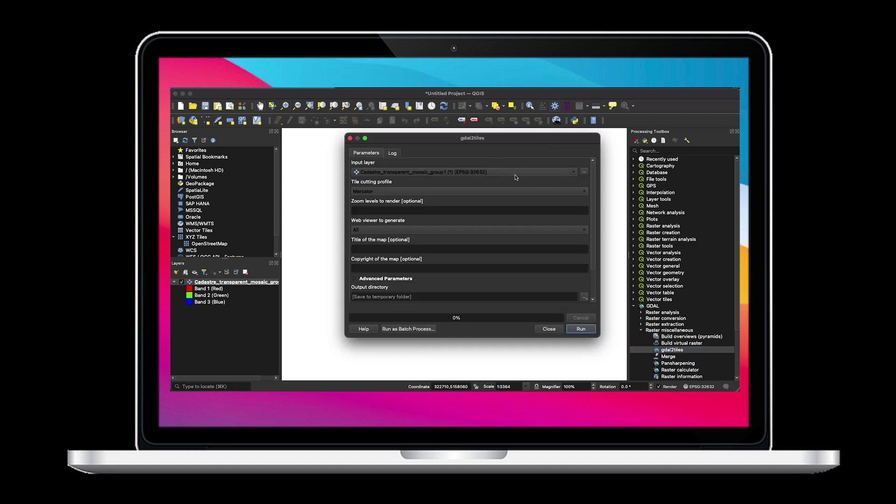
pyautogui.scroll(-2, 532, 185)
pyautogui.scroll(-1, 532, 186)
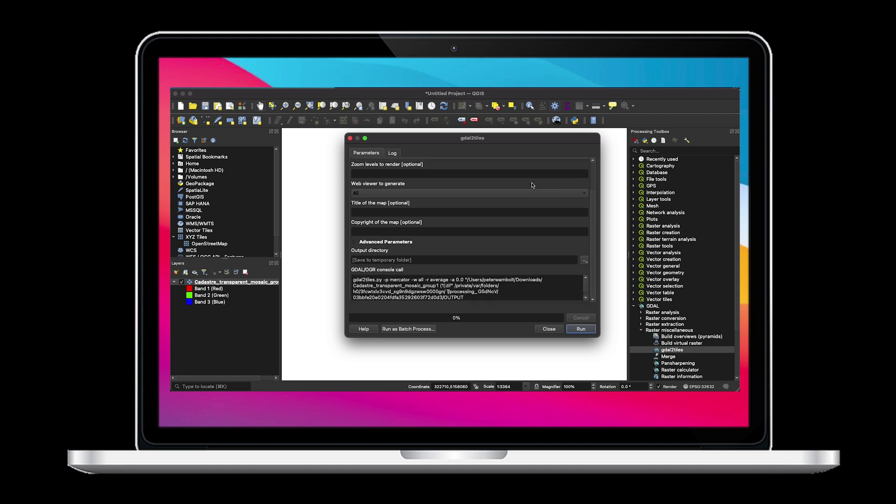
# Run gdal2tiles on the Cadastre mosaic, saving tiles to a temporary folder
pyautogui.click(585, 261)
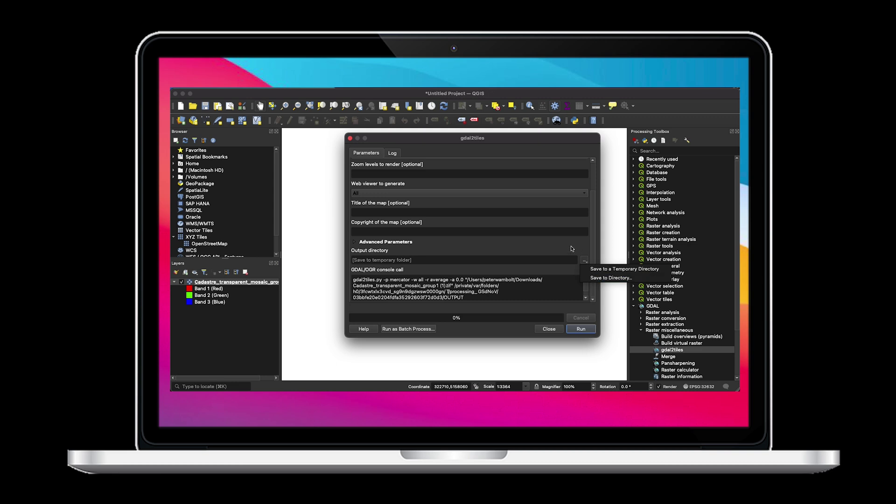
pyautogui.click(572, 250)
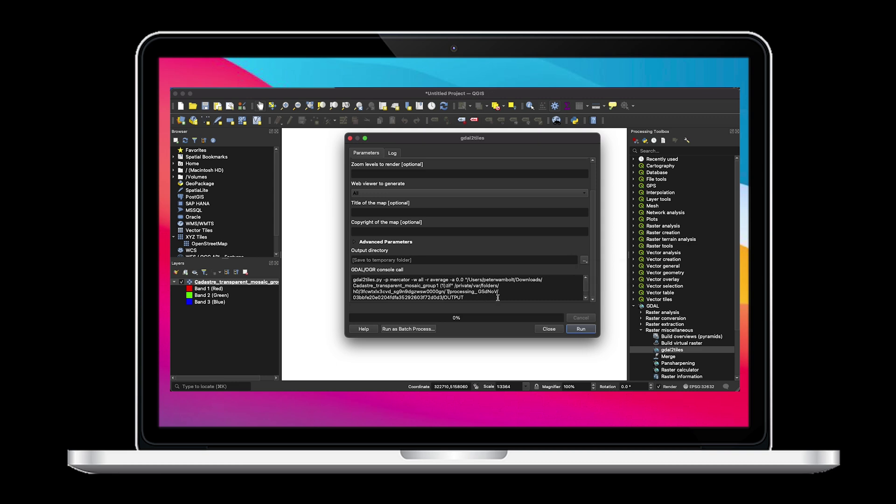
pyautogui.scroll(-1, 497, 298)
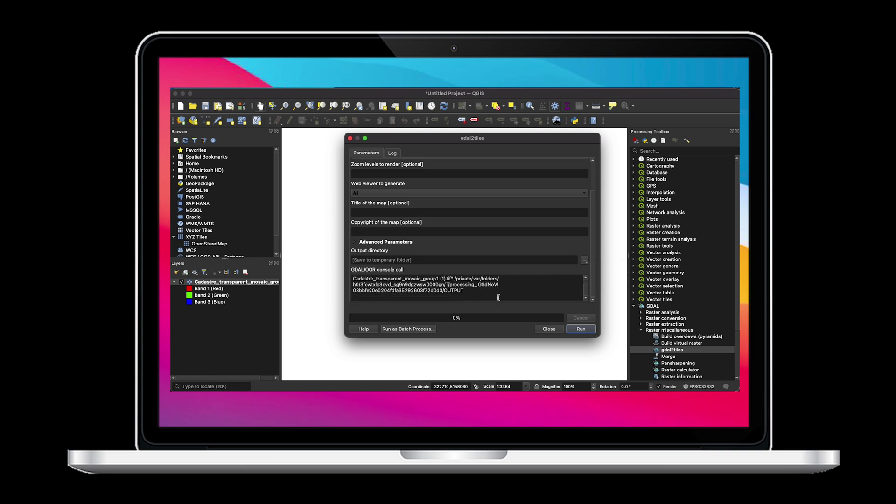
pyautogui.click(580, 329)
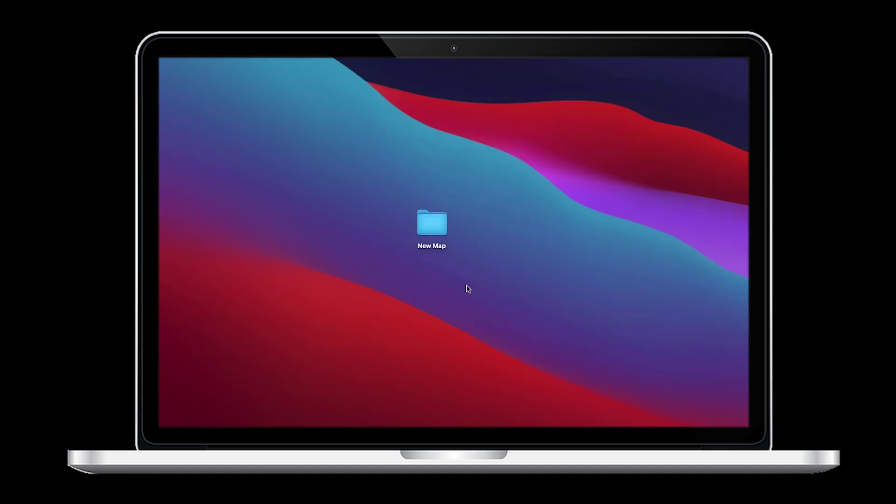
# Compress everything in the New Map folder into one archive named New Map.zip
pyautogui.doubleClick(430, 226)
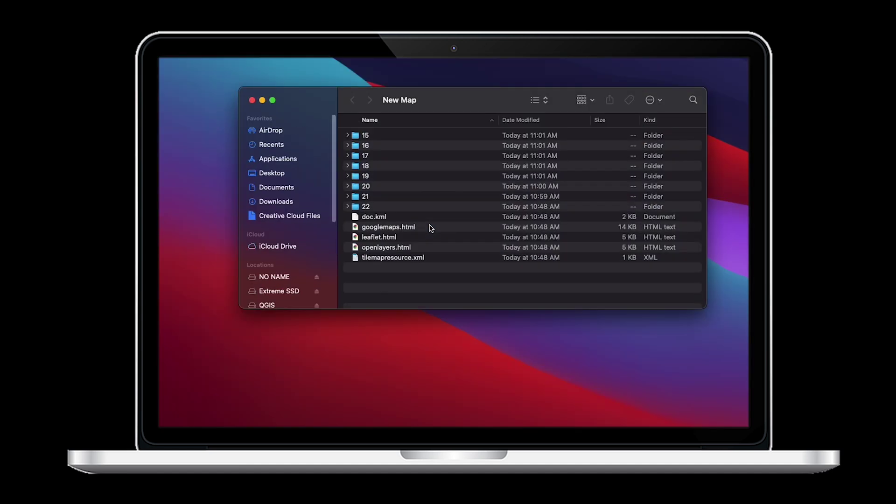
pyautogui.moveTo(385, 288); pyautogui.dragTo(389, 137)
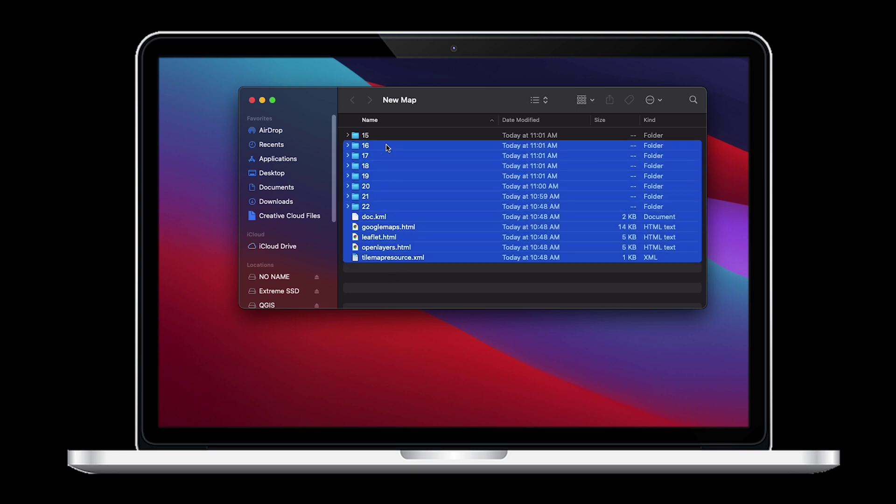
pyautogui.rightClick(413, 165)
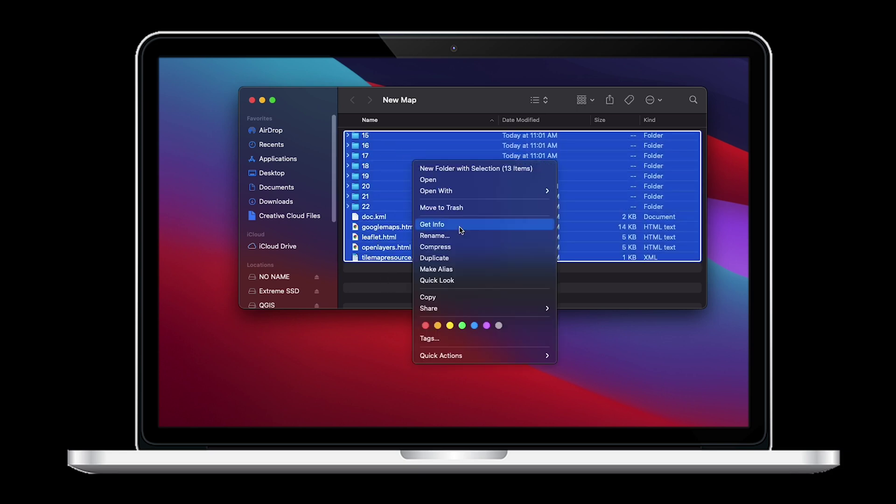
pyautogui.click(462, 246)
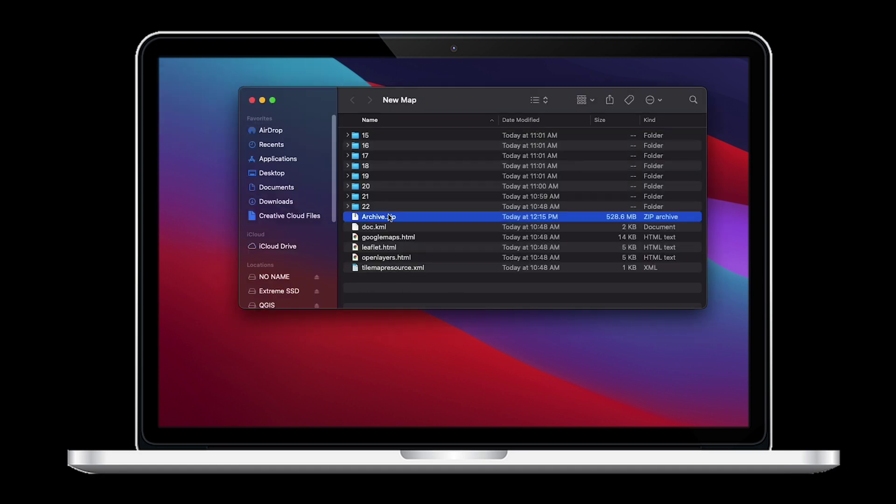
pyautogui.press('Return')
pyautogui.write('New Map')
pyautogui.press('Return')
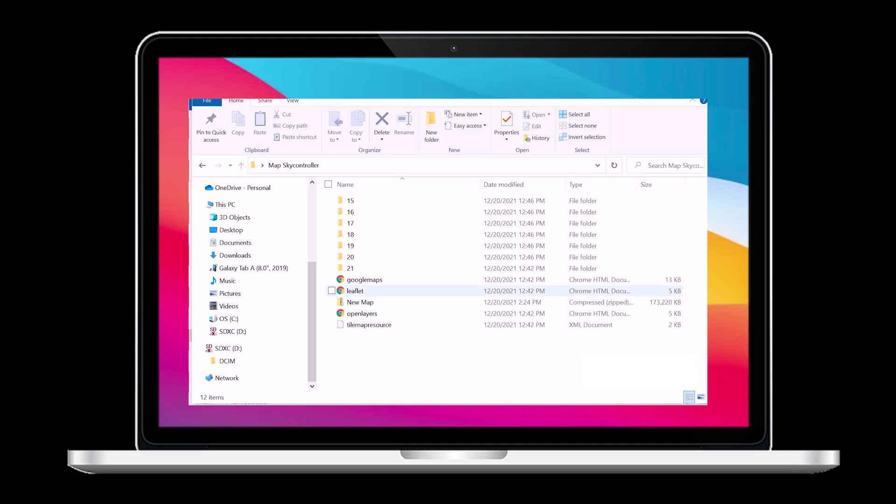
# Copy the New Map archive, then open Galaxy Tab's FreeFlight 6 > Custom maps folder
pyautogui.click(360, 302)
pyautogui.rightClick(360, 301)
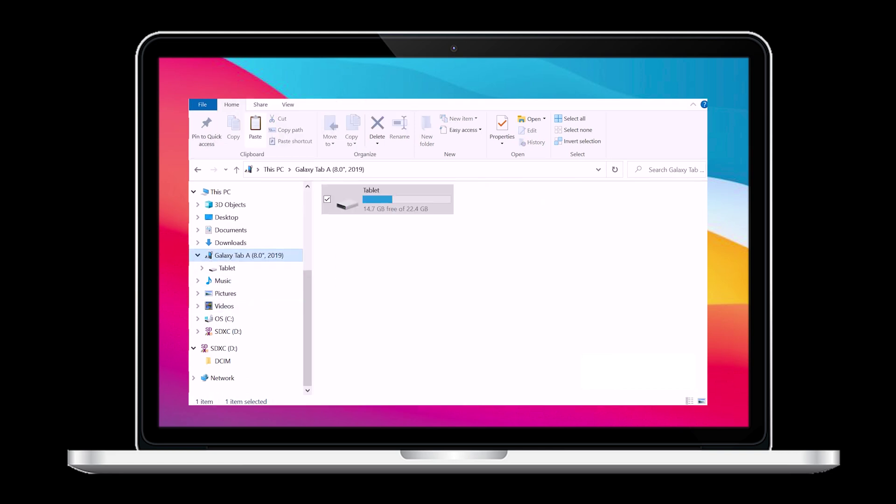
pyautogui.press('Return')
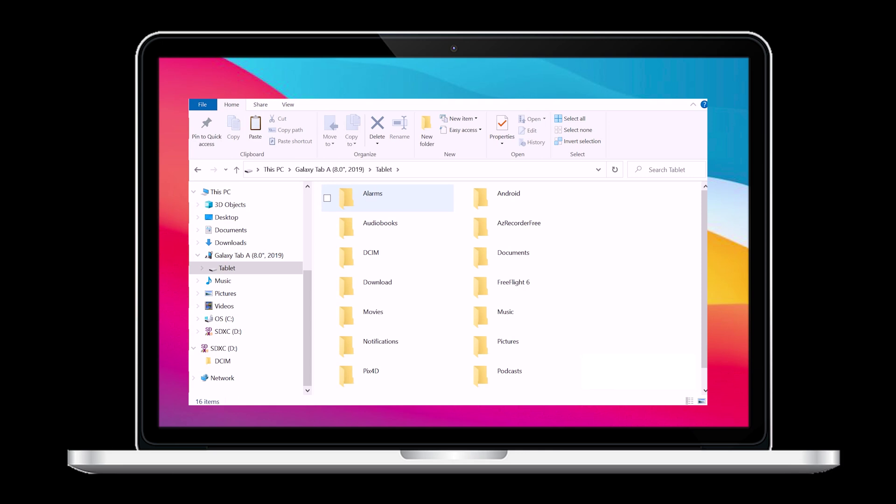
pyautogui.doubleClick(513, 286)
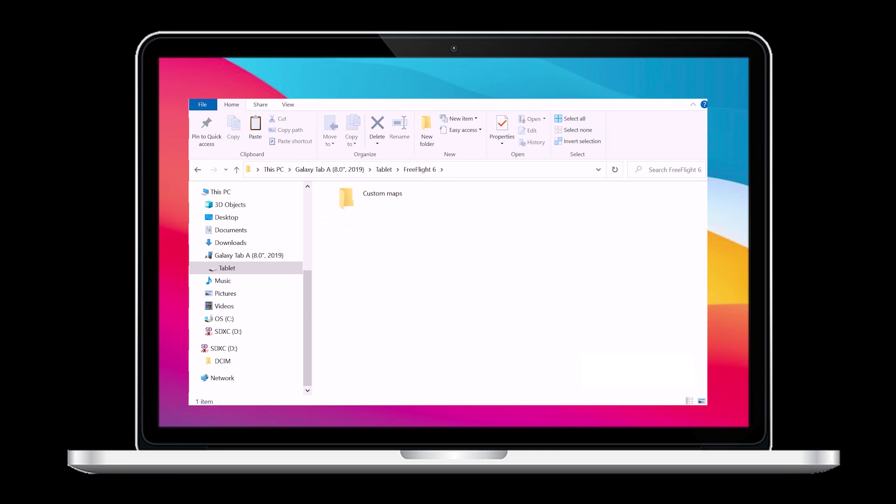
pyautogui.doubleClick(371, 196)
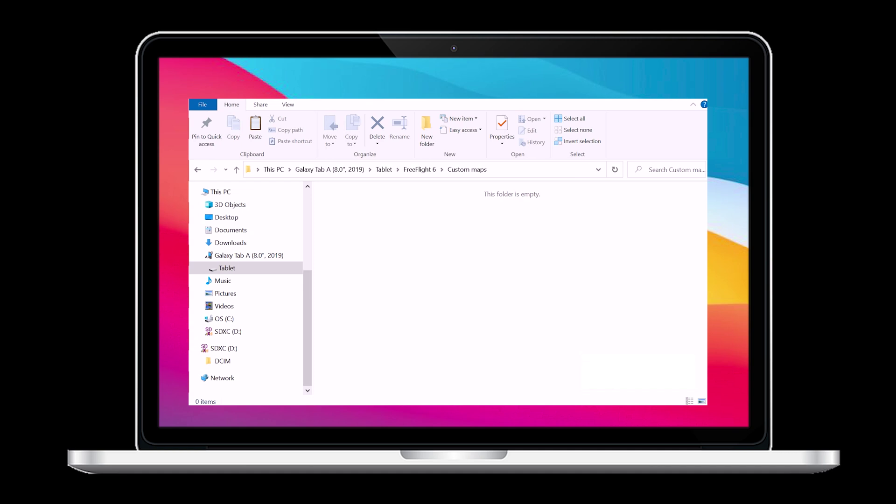
pyautogui.hotkey('shift', 'F10')
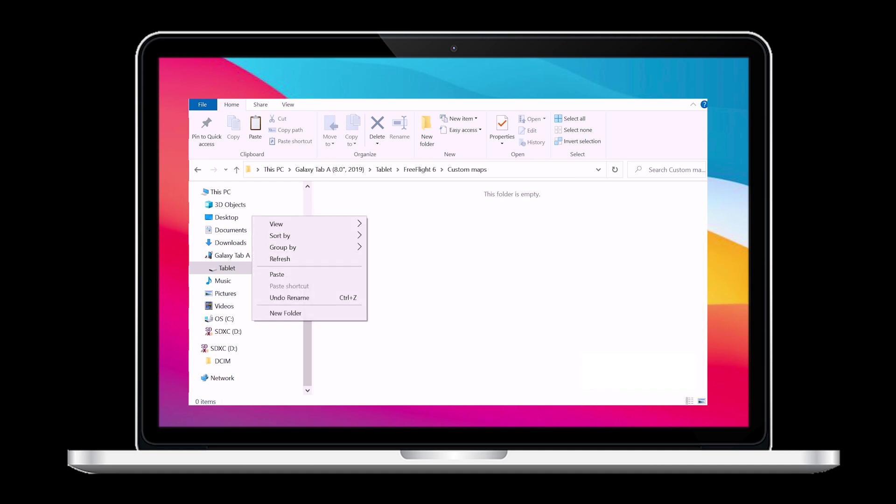
pyautogui.press('Return')
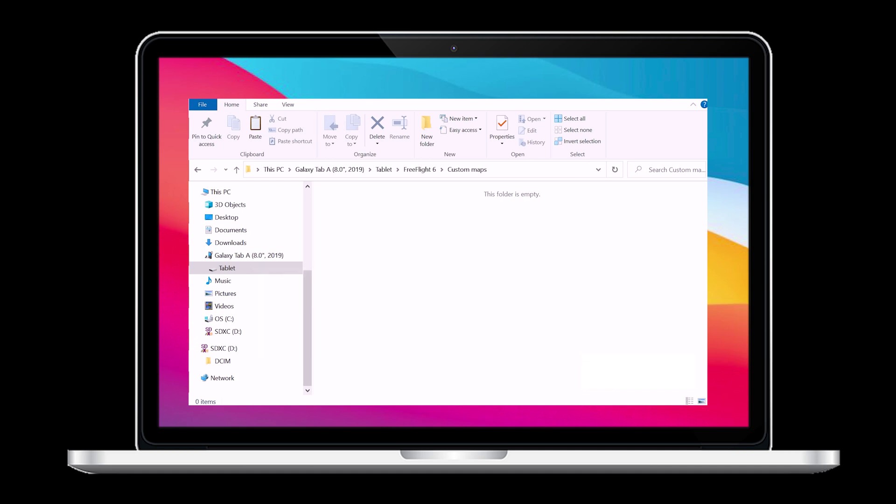